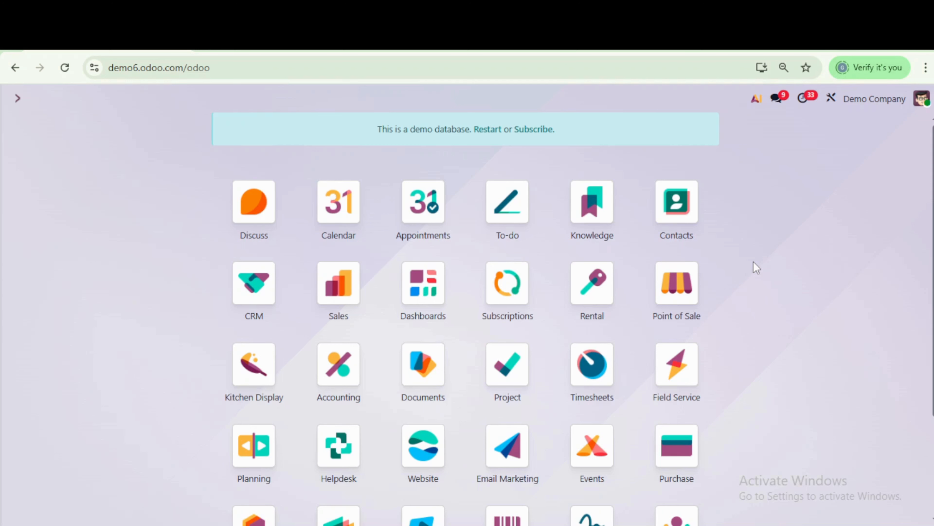
Open the Accounting app's customer invoices and start a new invoice
type("a")
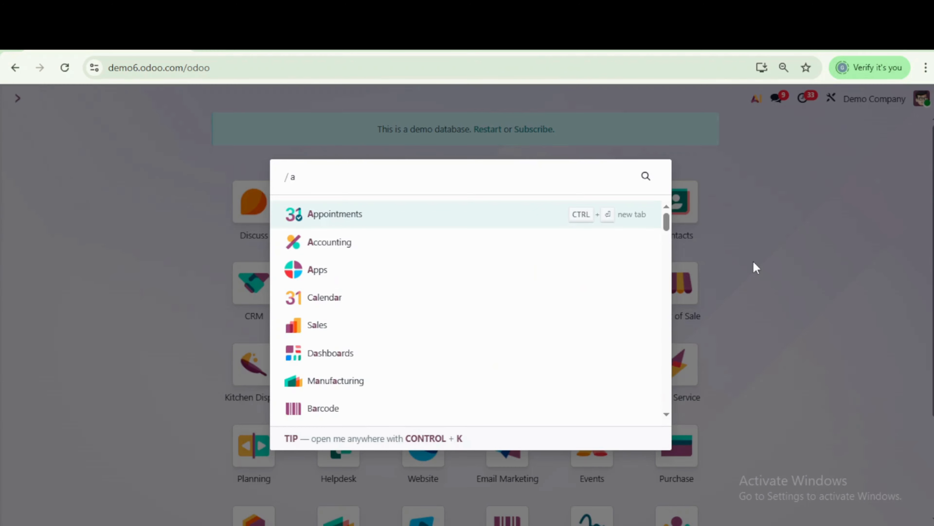
left_click(346, 247)
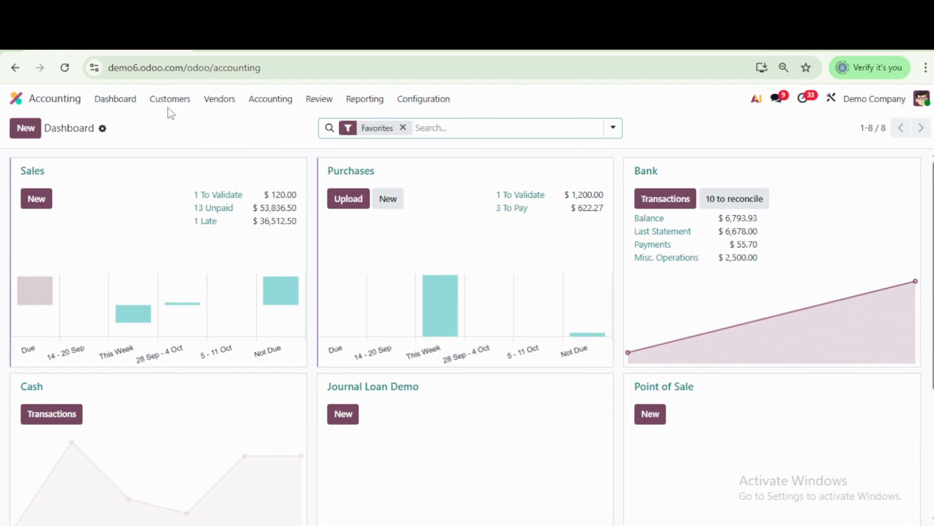
left_click(178, 106)
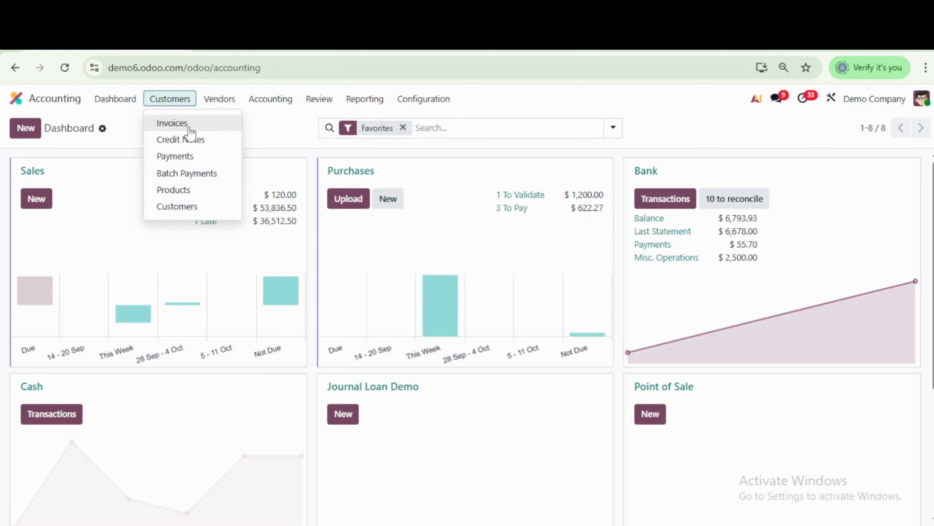
left_click(189, 129)
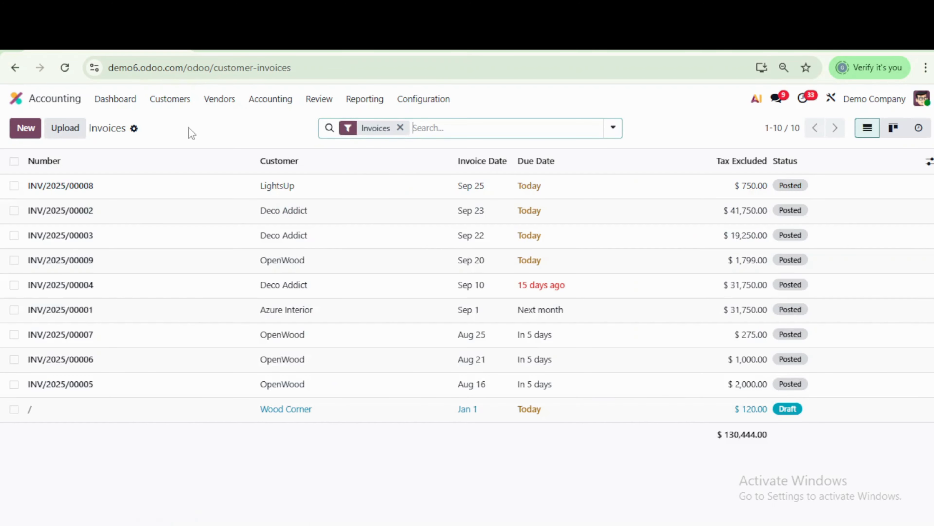
left_click(25, 128)
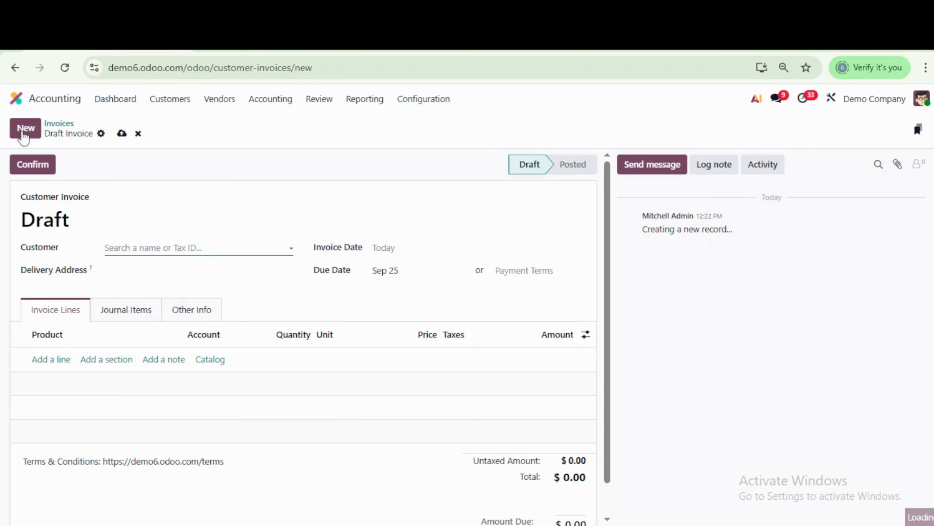
Set the invoice's customer to OpenWood, the invoice date to September 25, 2025 and the payment terms to Immediate Payment
left_click(216, 247)
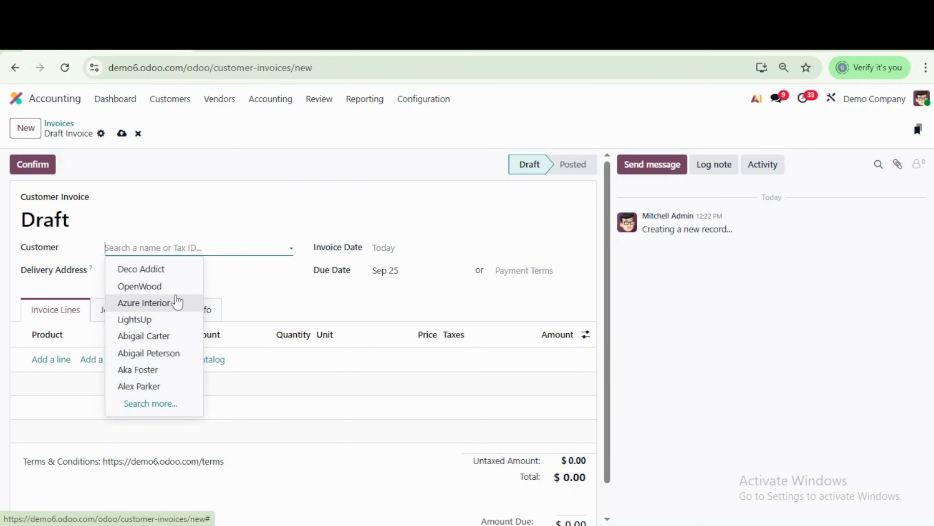
left_click(163, 289)
left_click(417, 249)
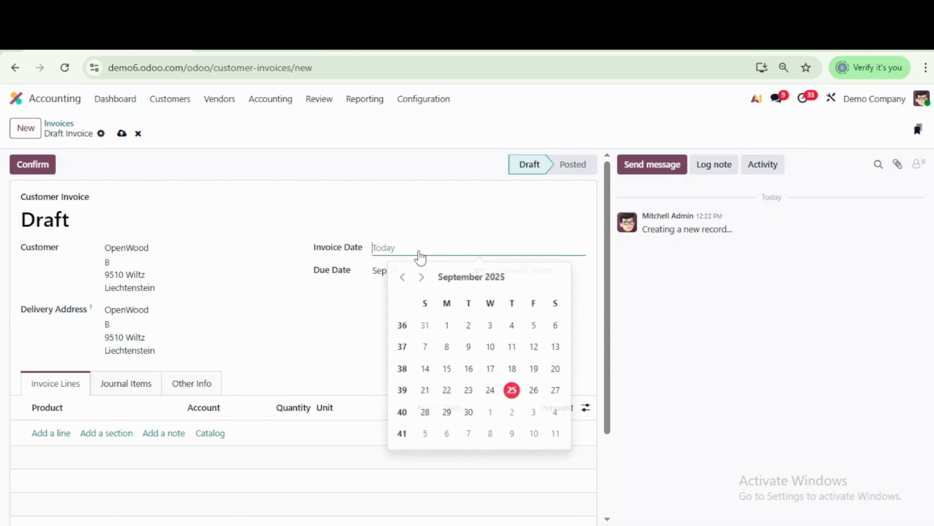
left_click(512, 389)
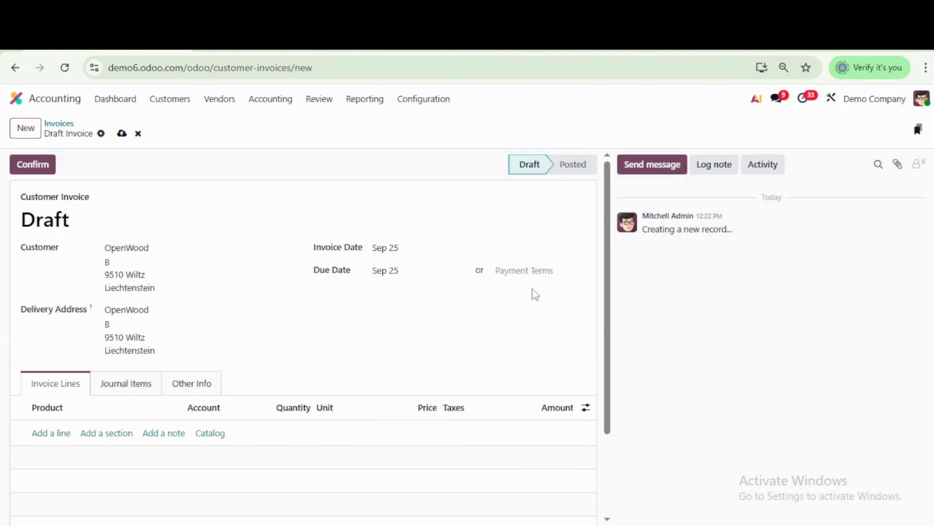
left_click(540, 265)
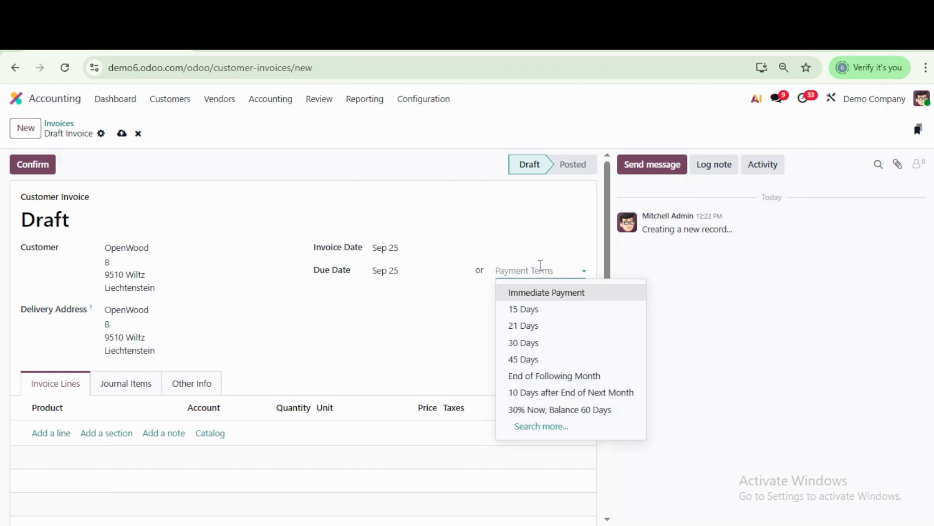
left_click(565, 297)
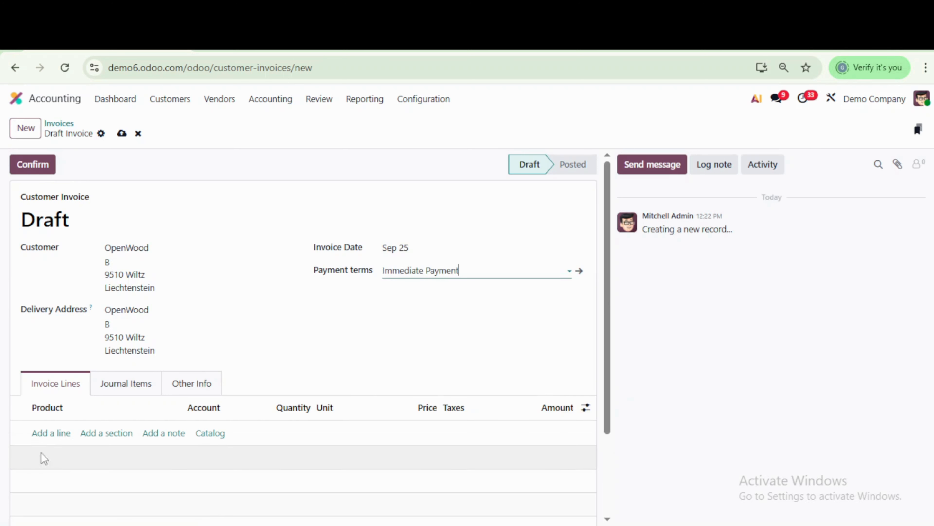
Add an invoice line for Apple Pie with a quantity of 4 and a unit price of 60
left_click(49, 436)
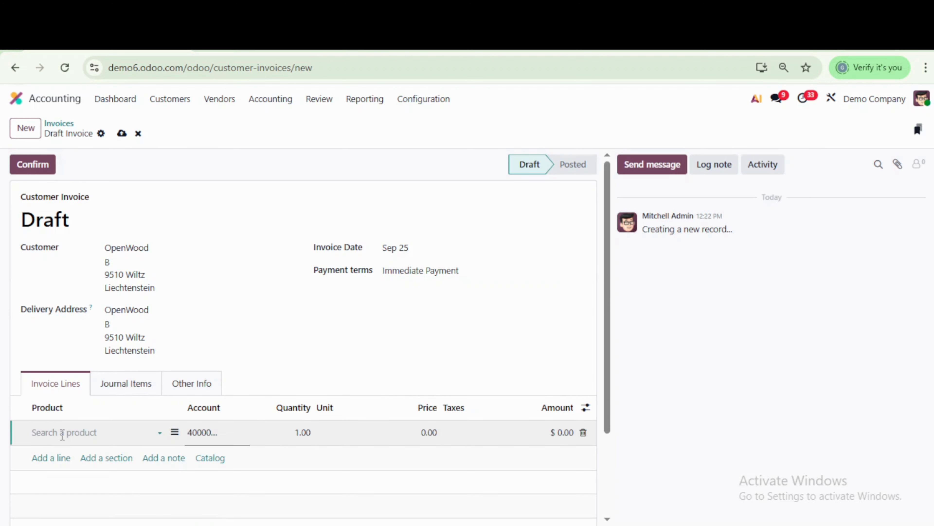
left_click(84, 438)
type("ap")
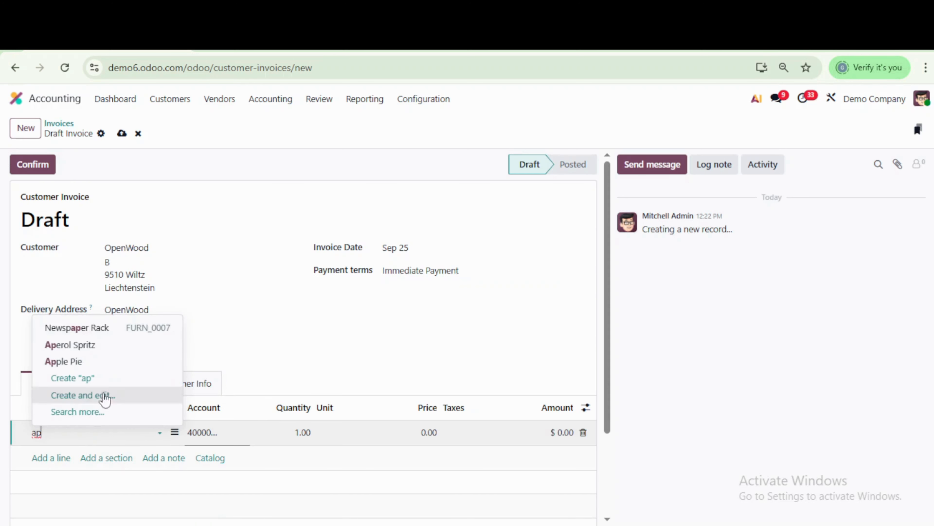
left_click(127, 366)
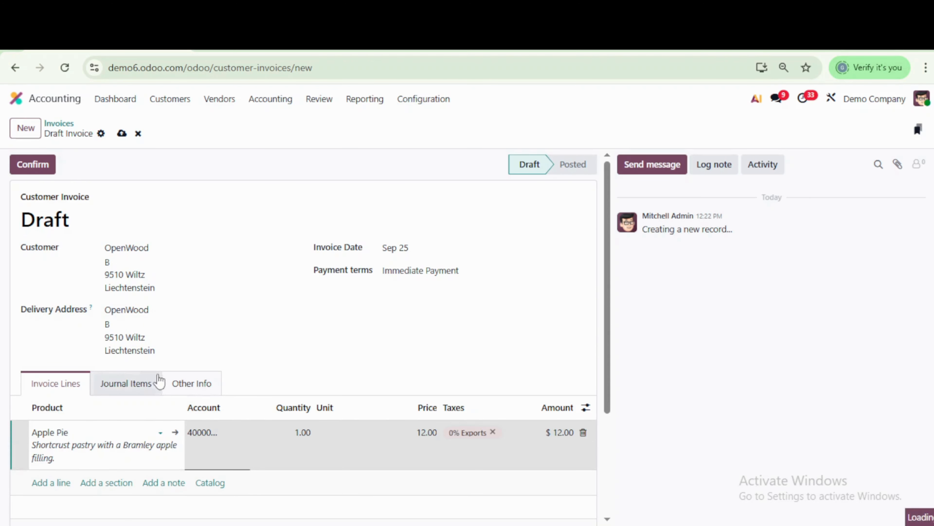
left_click(300, 433)
type("4")
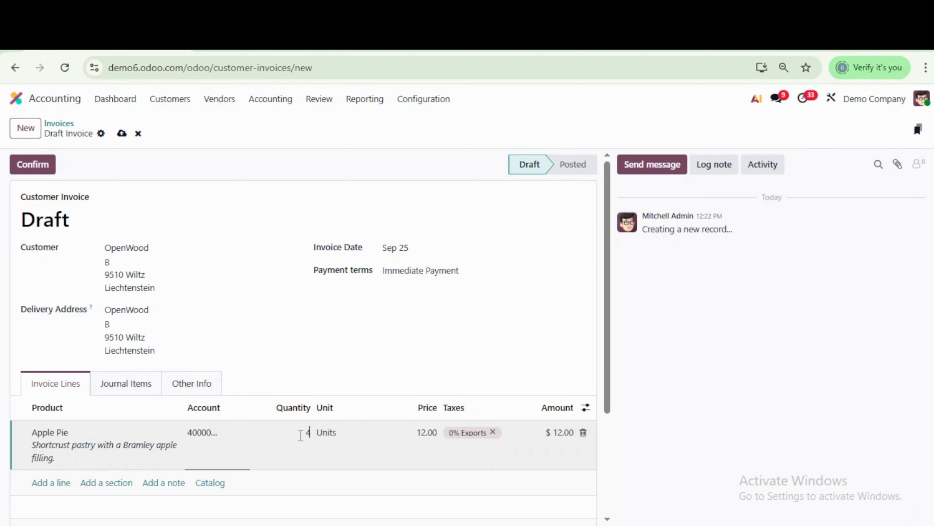
left_click(426, 434)
type("60")
left_click(527, 370)
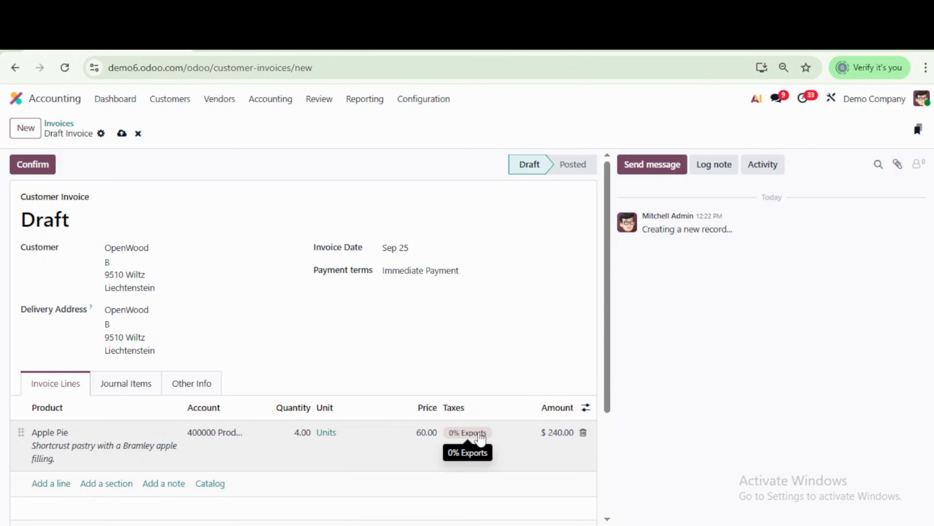
Remove the 0% Exports tax from the Apple Pie line, leaving its taxes empty
left_click(480, 438)
left_click(495, 434)
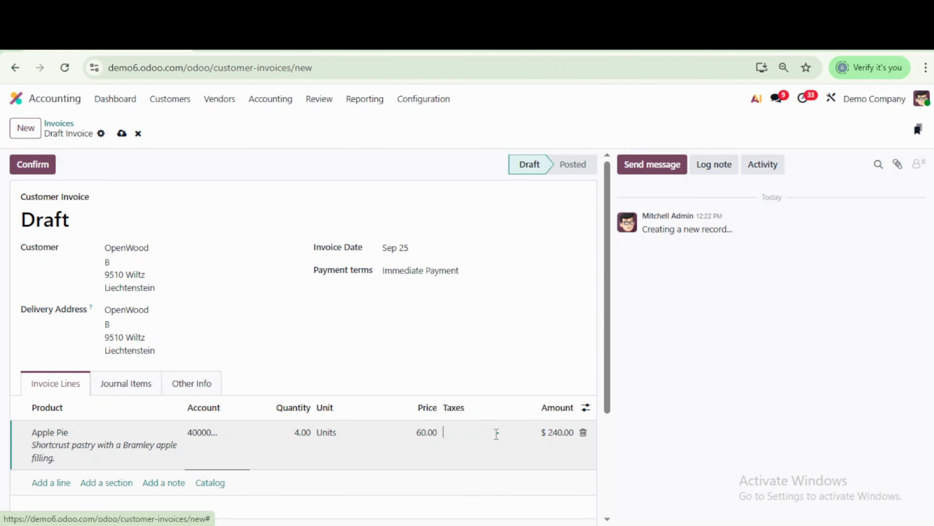
left_click(497, 434)
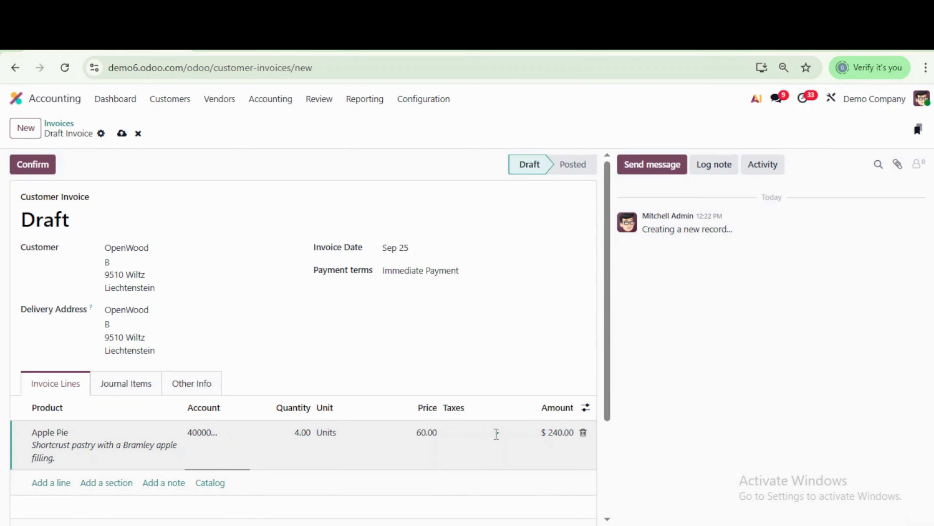
left_click(518, 363)
scroll(517, 368, "down", 3)
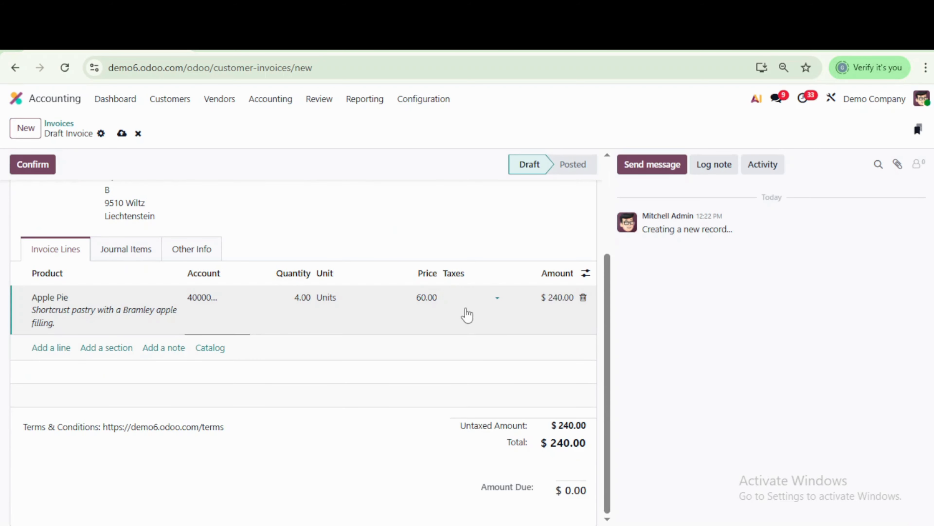
left_click(481, 301)
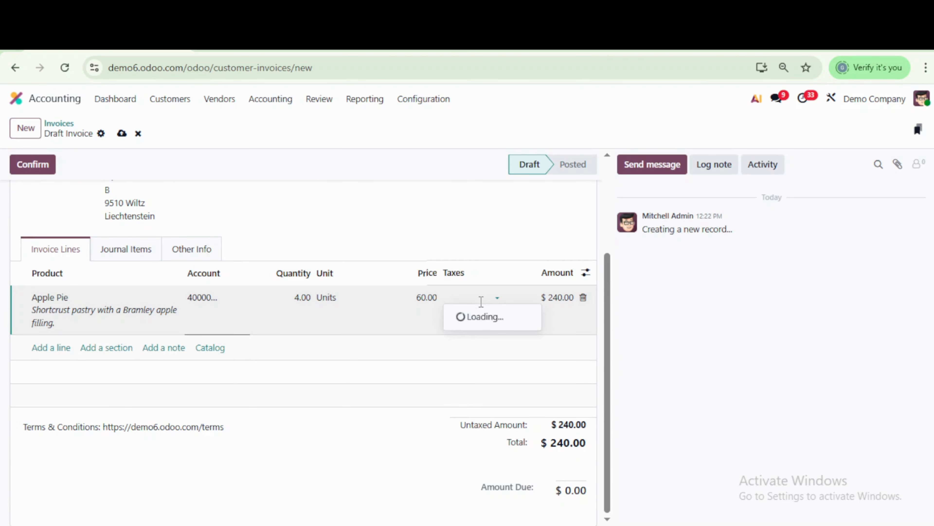
left_click(521, 230)
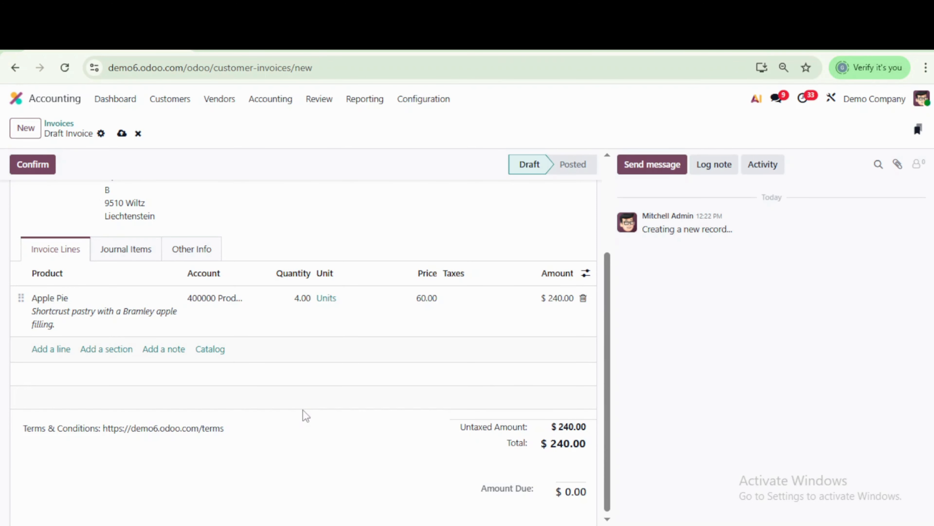
Show the optional Disc.% column in the invoice lines
left_click(585, 275)
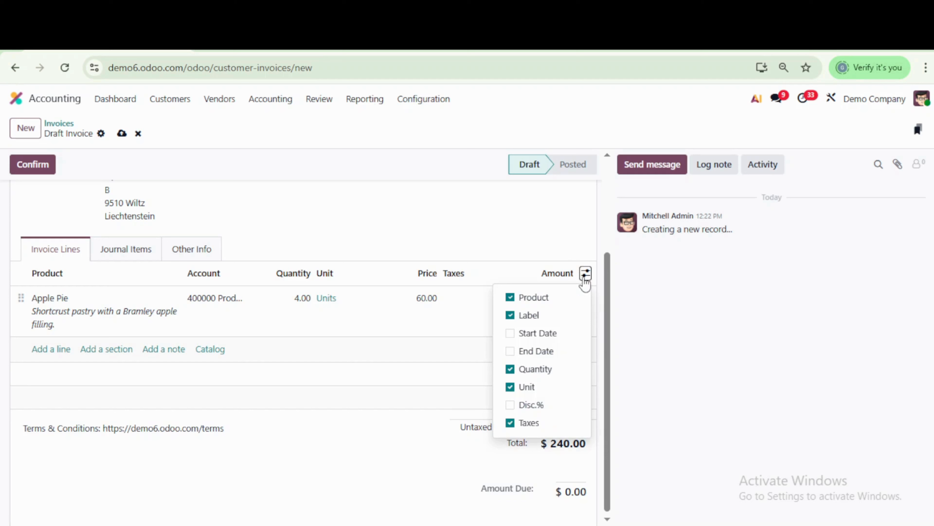
left_click(585, 275)
left_click(586, 275)
left_click(510, 405)
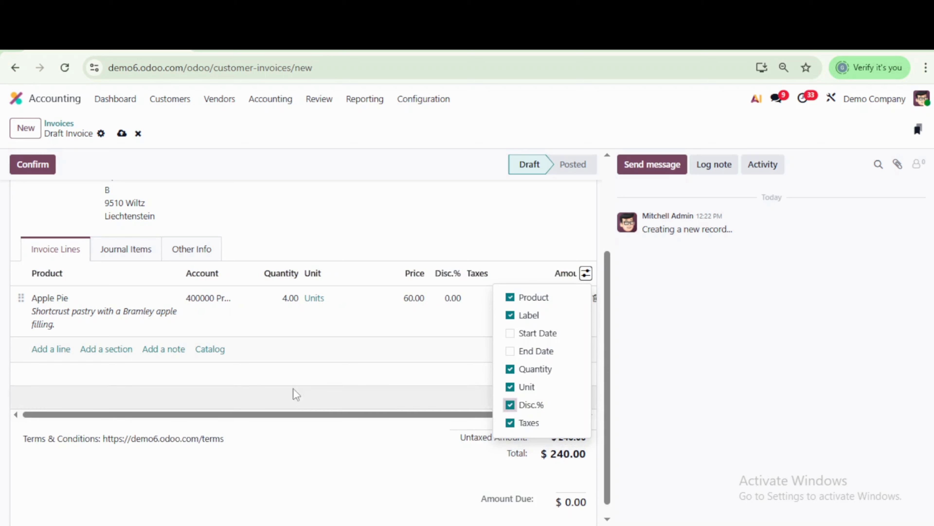
left_click(337, 333)
Set the Apple Pie line's discount to 2%
left_click(455, 297)
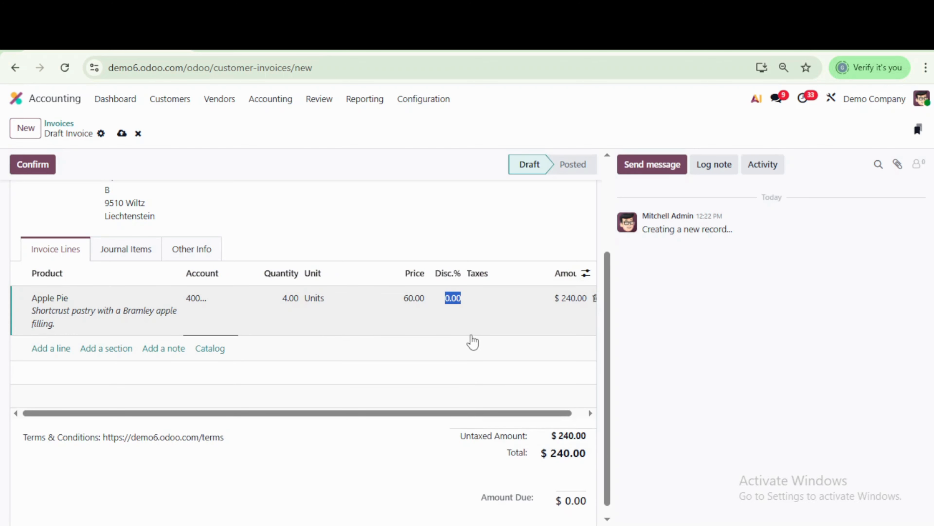
type("2")
left_click(480, 254)
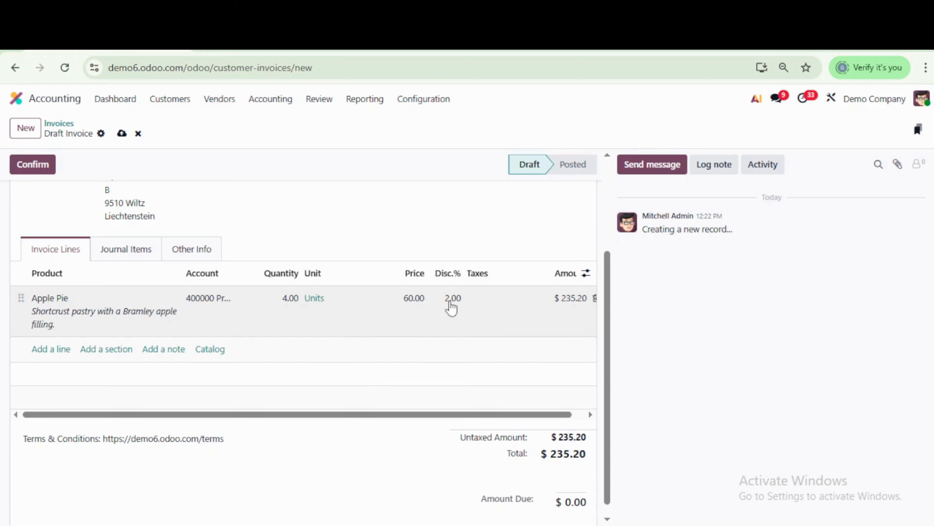
Change the Apple Pie line's discount to 99% to test its effect on the amount
left_click(451, 308)
left_click(450, 307)
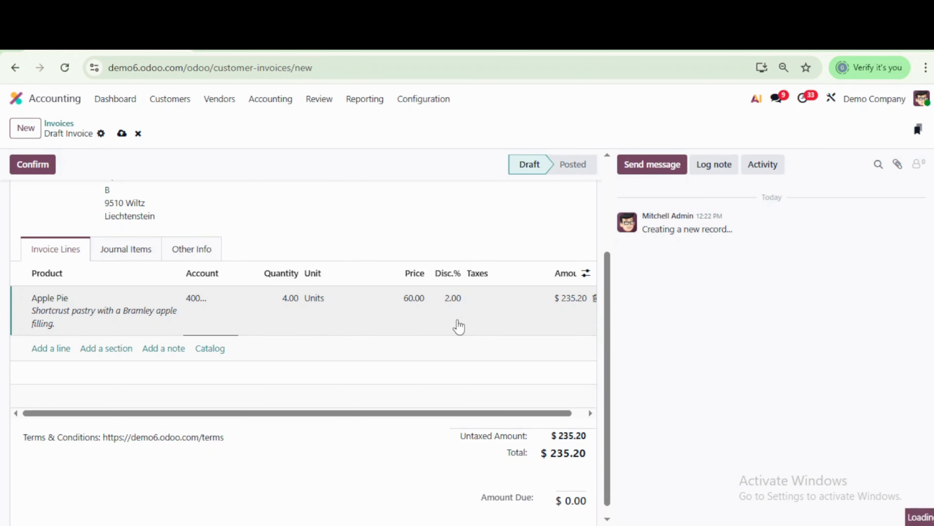
key("BackSpace")
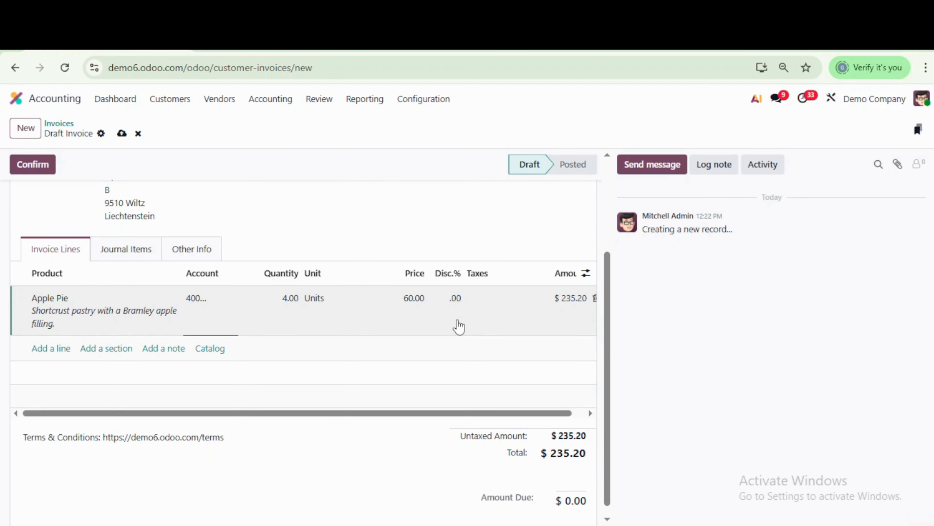
type("99")
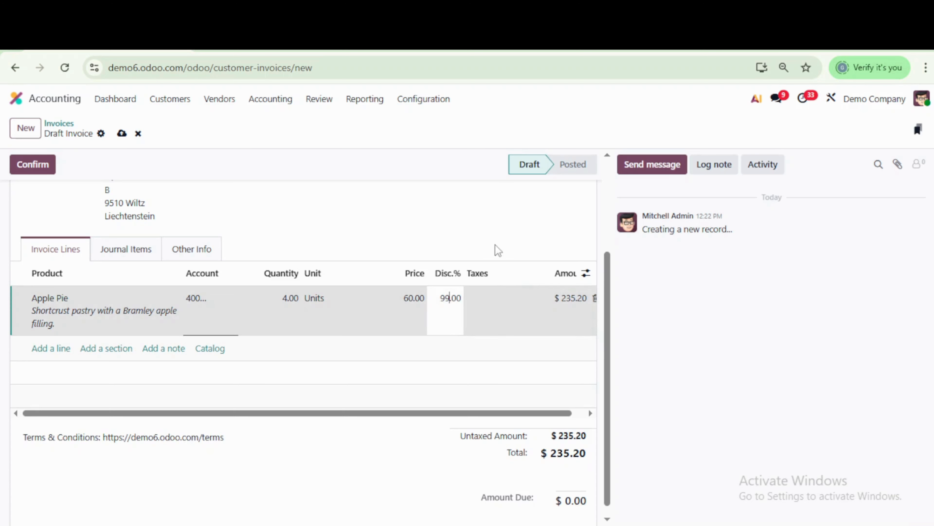
left_click(501, 231)
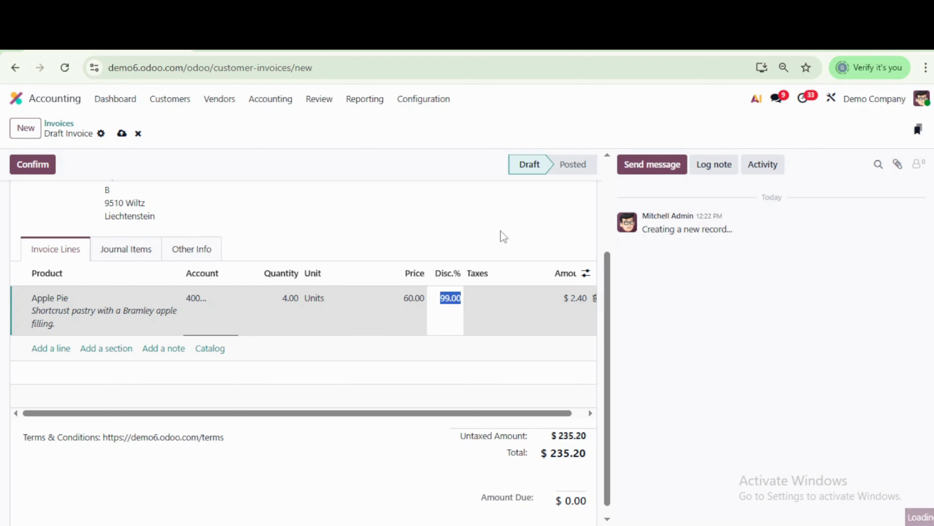
Try a discount of 101% on the Apple Pie line
left_click(442, 302)
left_click(448, 302)
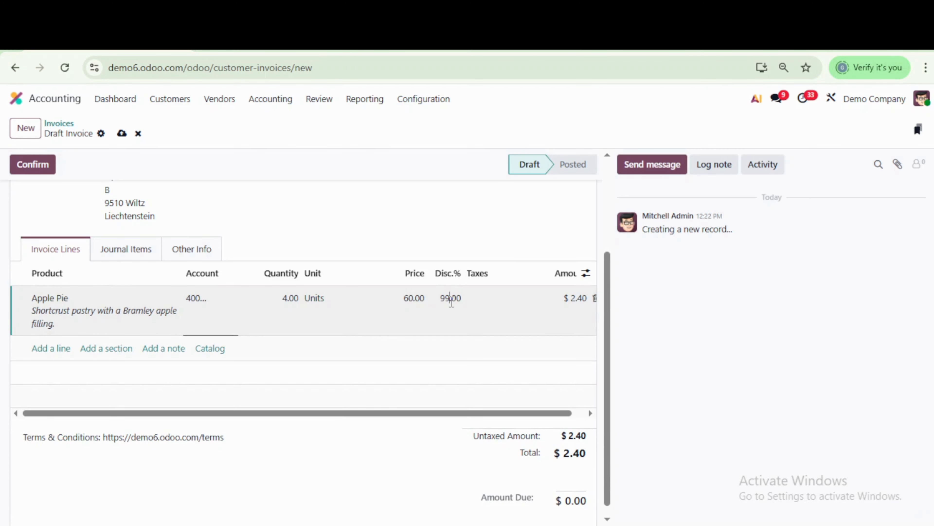
key("BackSpace")
key("BackSpace")
type("101")
left_click(486, 240)
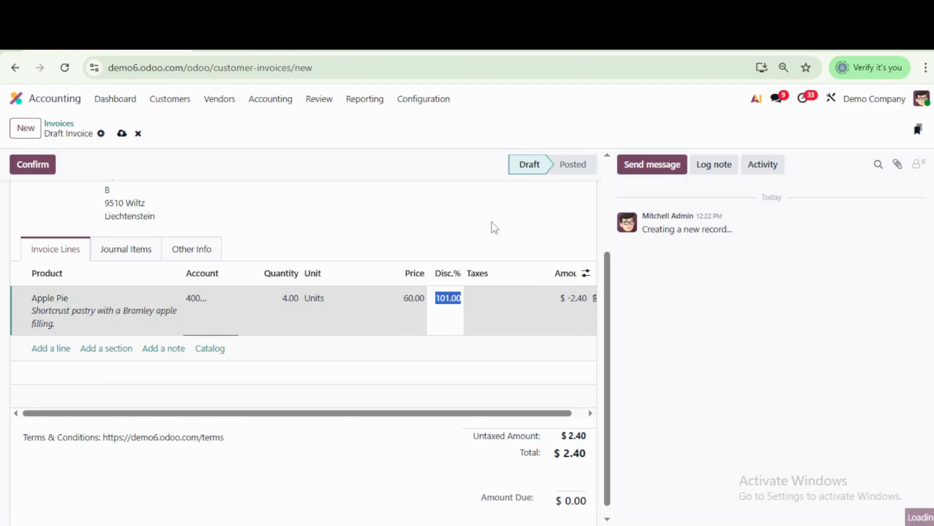
Set the Apple Pie line's discount to 5%
left_click(445, 302)
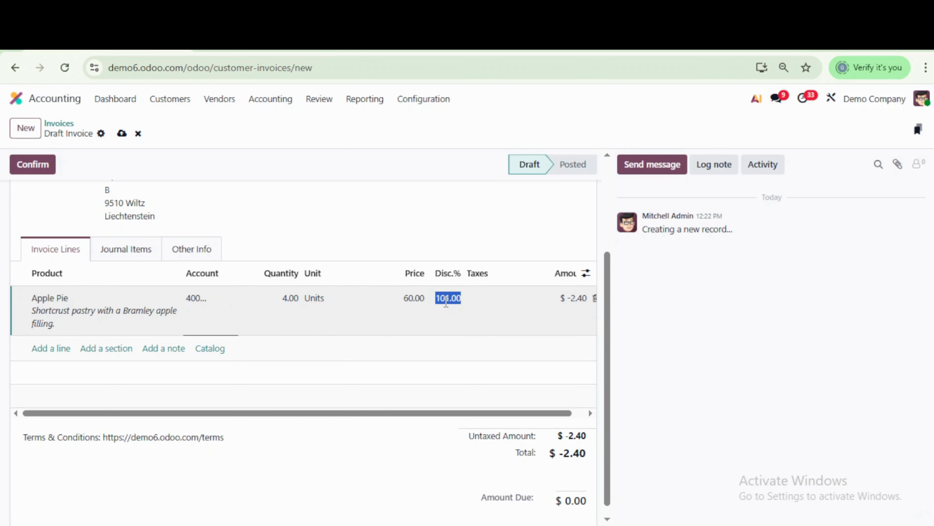
key("BackSpace")
type("5")
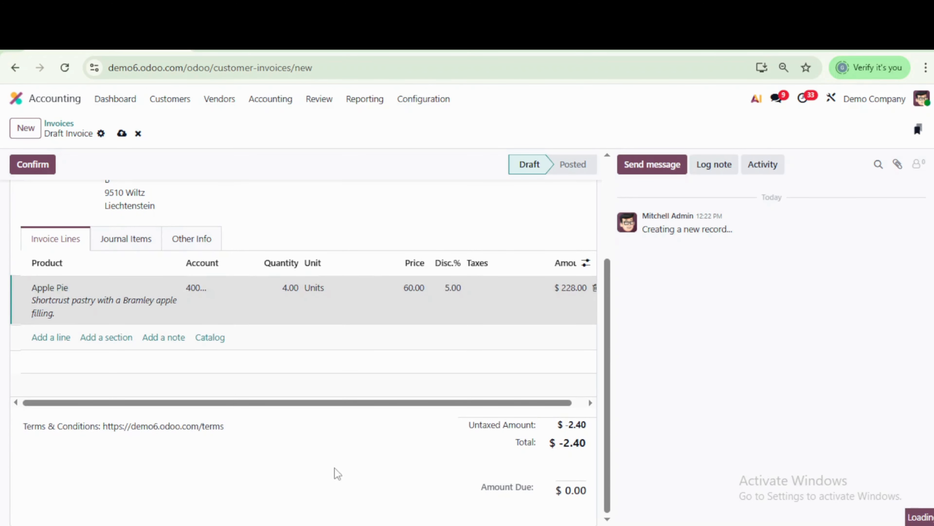
Confirm the invoice and create its payment in the Bank journal with the Manual Payment method
scroll(403, 472, "up", 4)
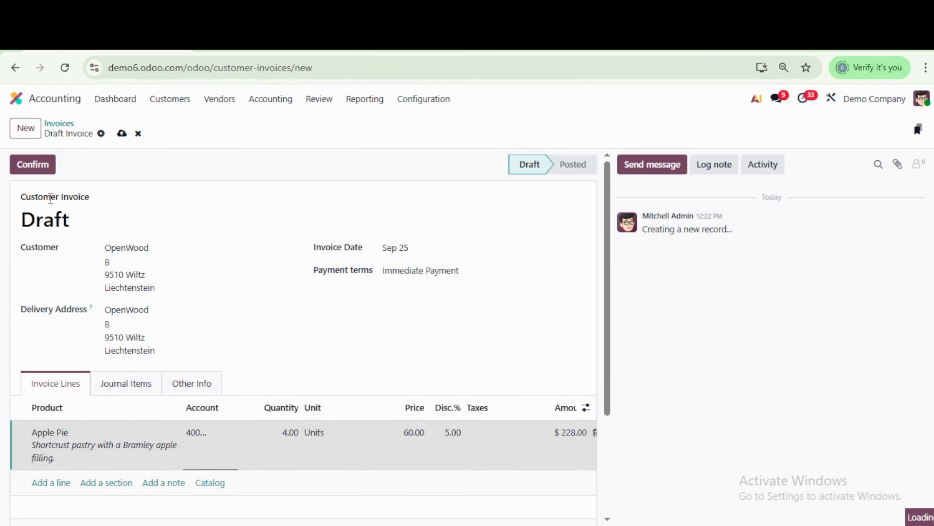
left_click(26, 171)
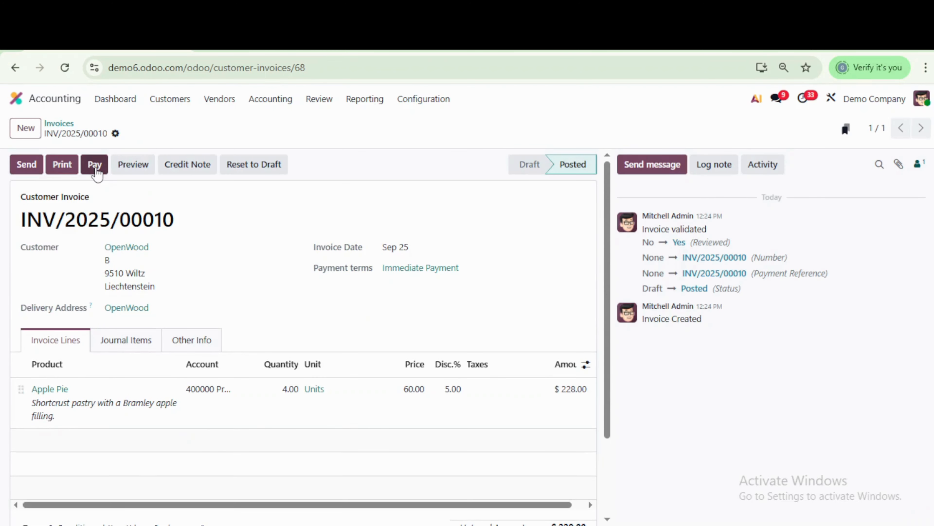
left_click(95, 165)
left_click(95, 164)
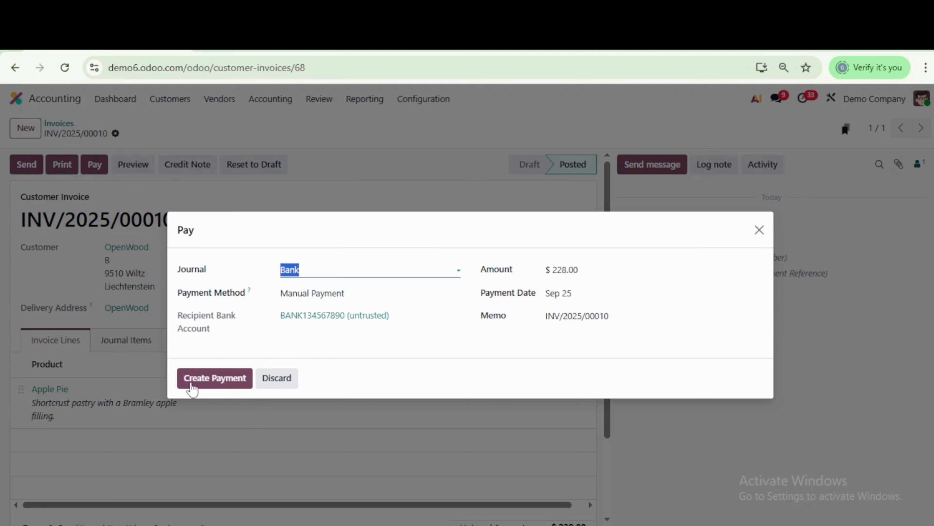
left_click(229, 383)
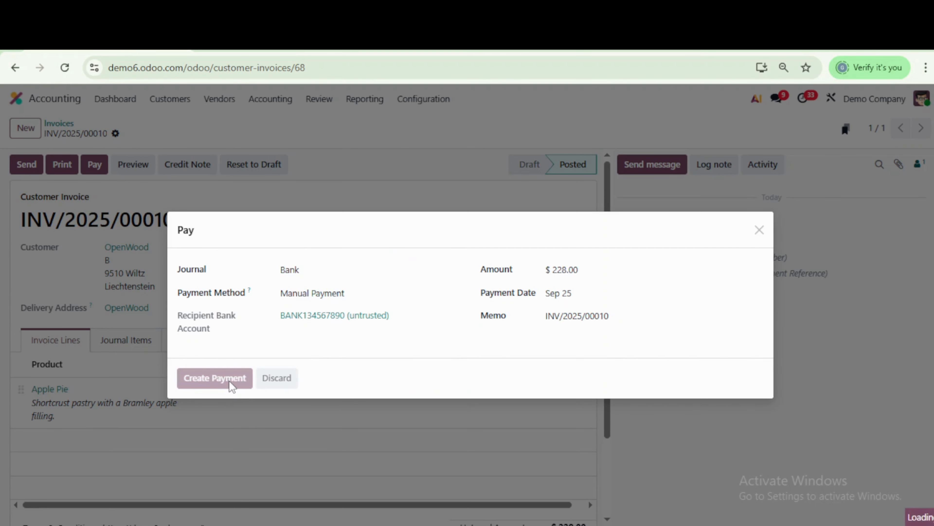